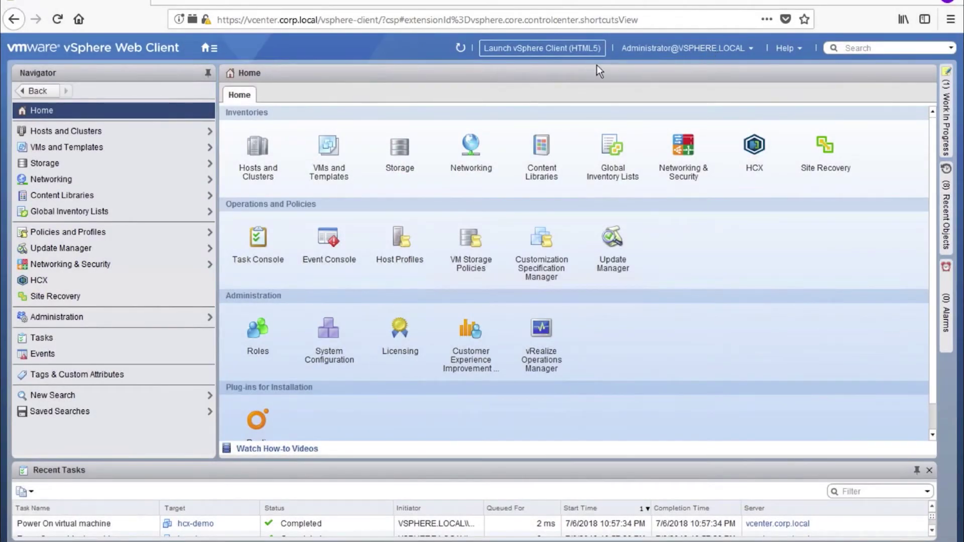
Open the HCX plug-in from the Home destination list, which is dismissed once first
left_click(209, 51)
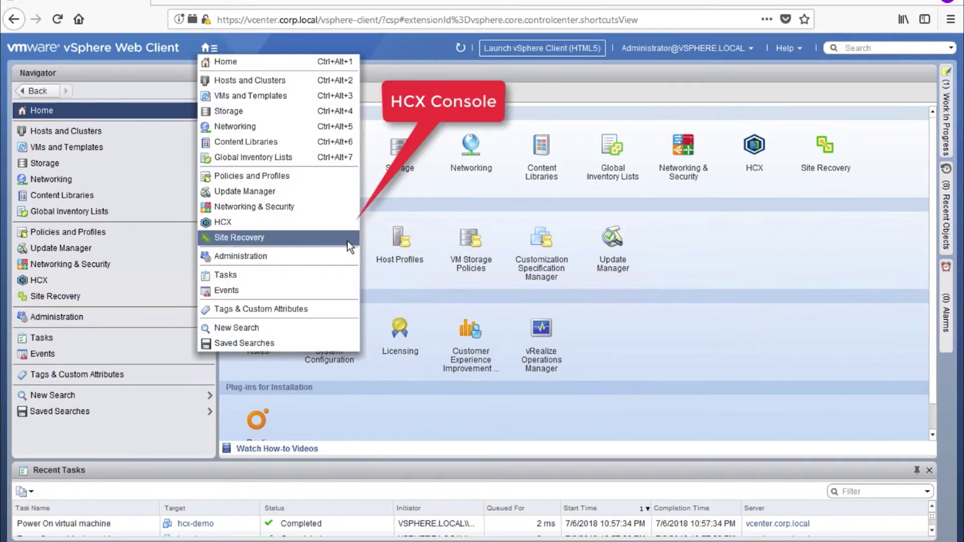
left_click(748, 261)
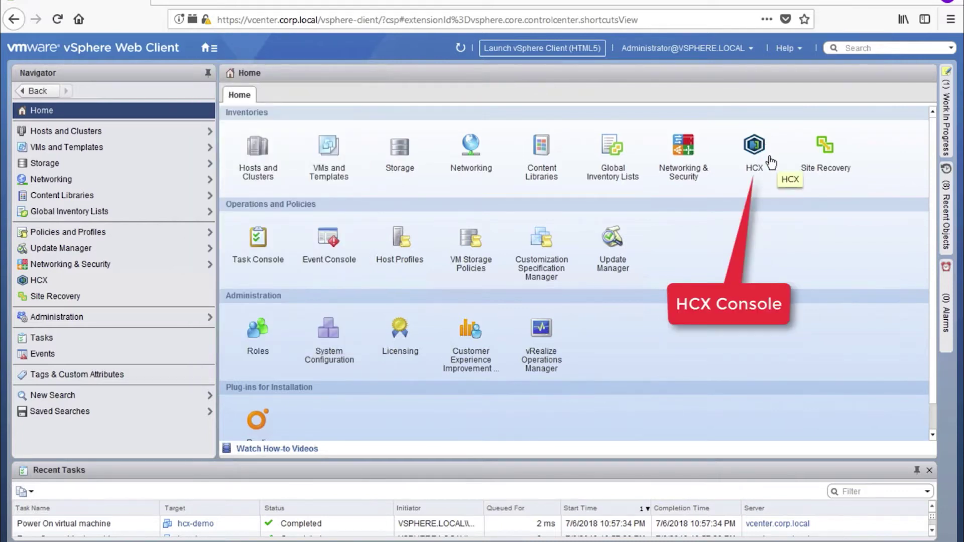
left_click(209, 48)
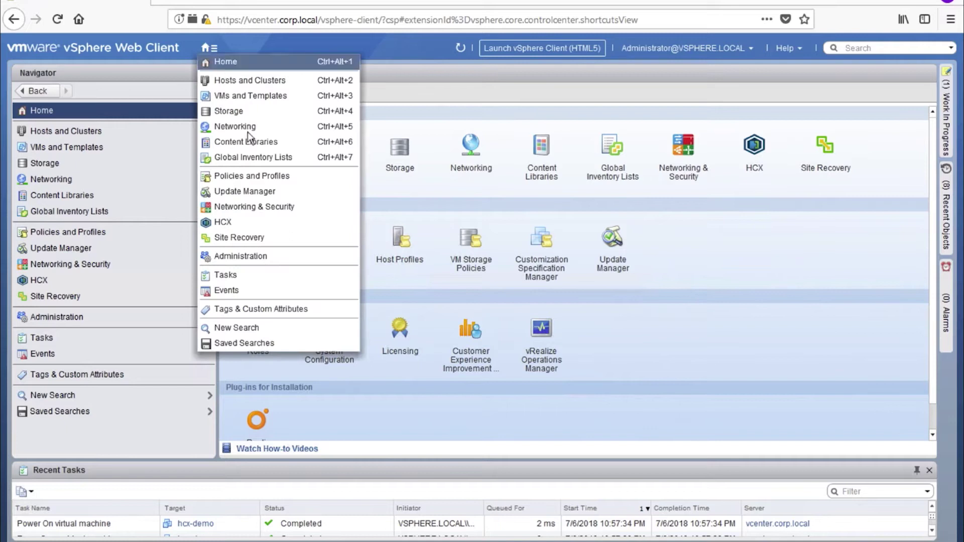
left_click(226, 222)
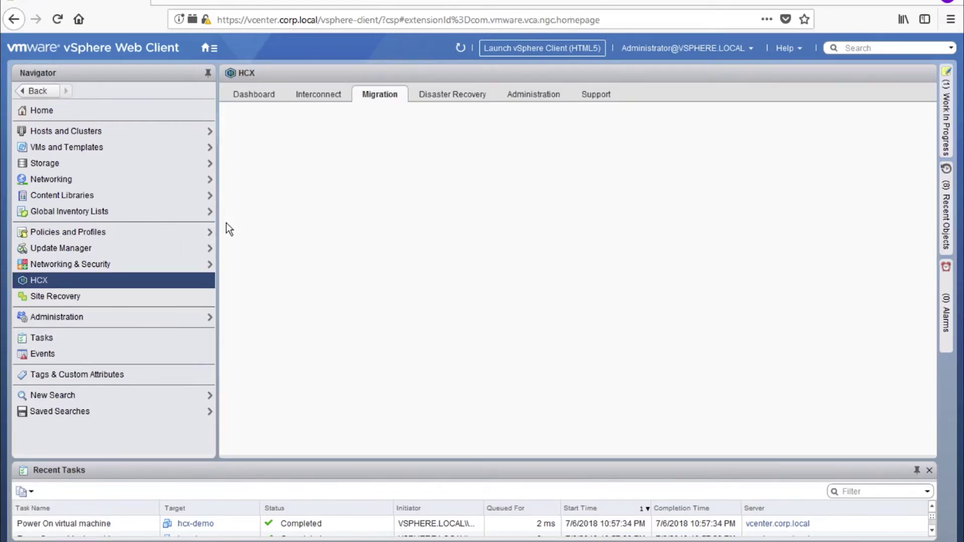
Show the HCX Dashboard and expand the vcenter.corp.local site pairing's source and destination details
left_click(252, 96)
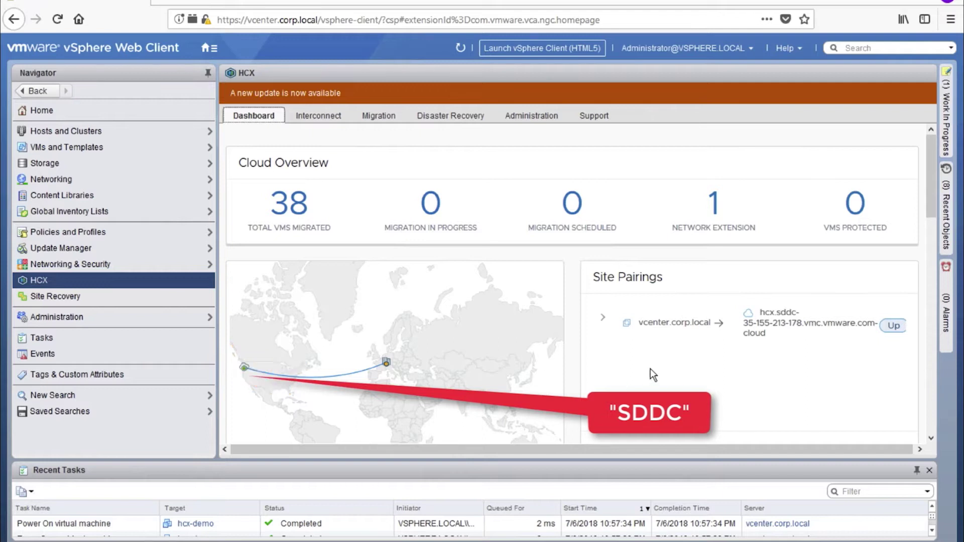
left_click(603, 321)
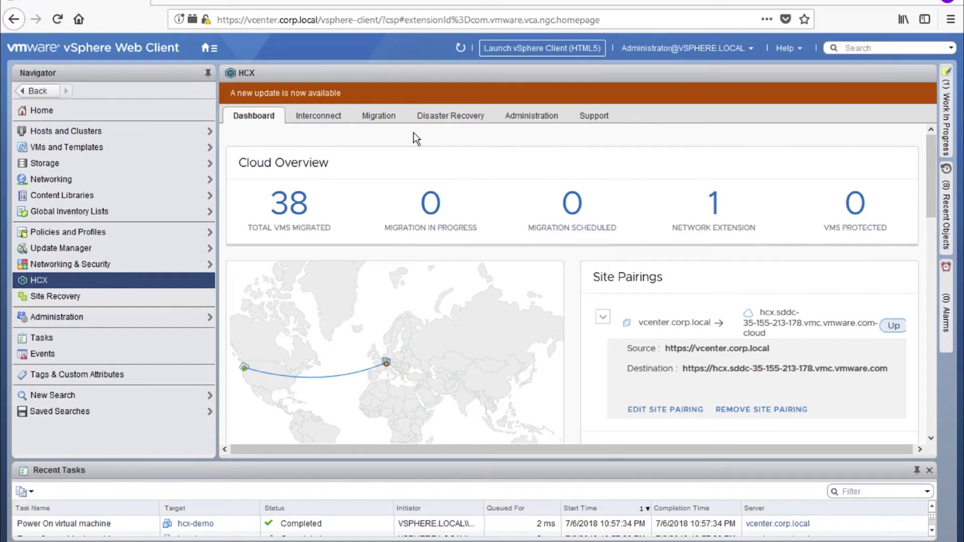
Under Interconnect's Extended Networks, expand HCX-L2-Extended to show gateway 172.17.42.254 and its mask
left_click(319, 116)
left_click(286, 143)
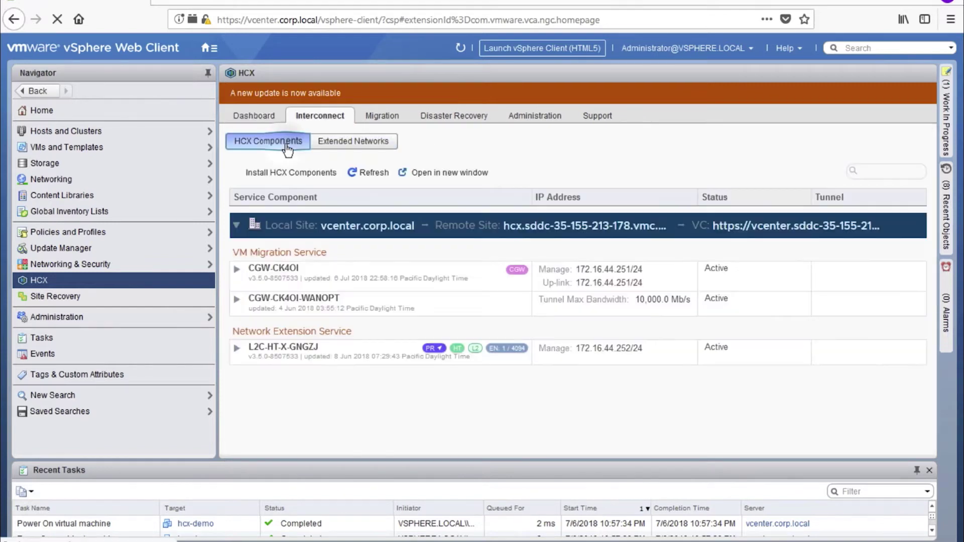
left_click(327, 143)
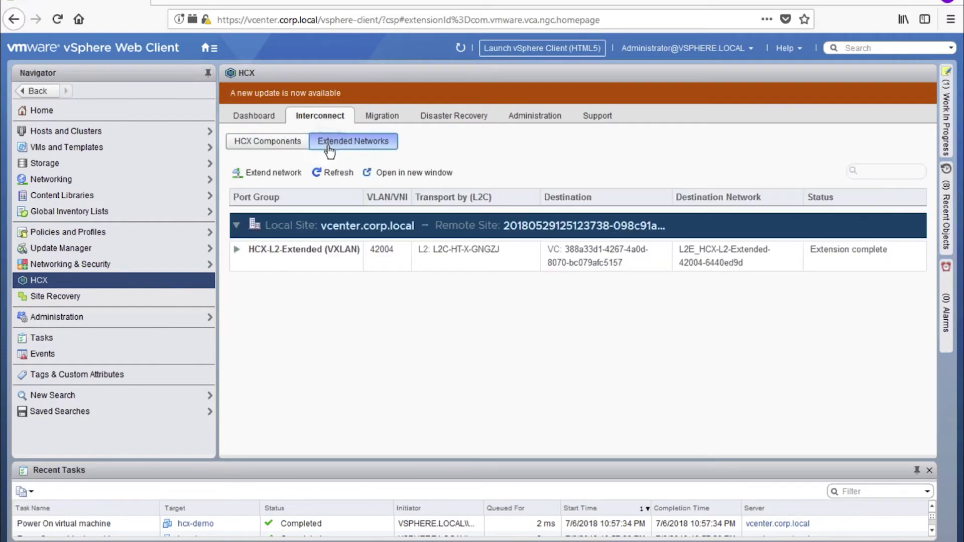
left_click(237, 249)
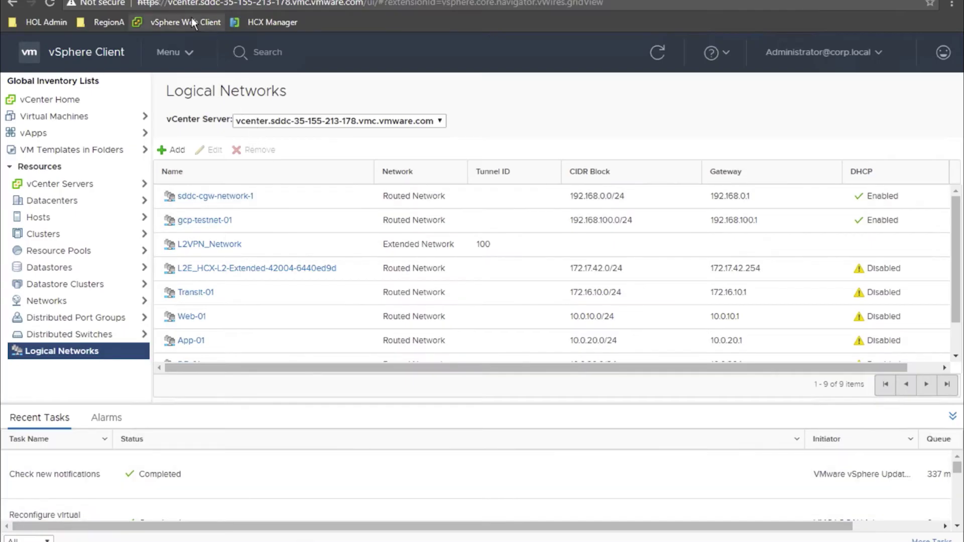
In the cloud vSphere Client, highlight the vCenter URL and open then close the Menu list
left_click_drag(168, 3, 361, 5)
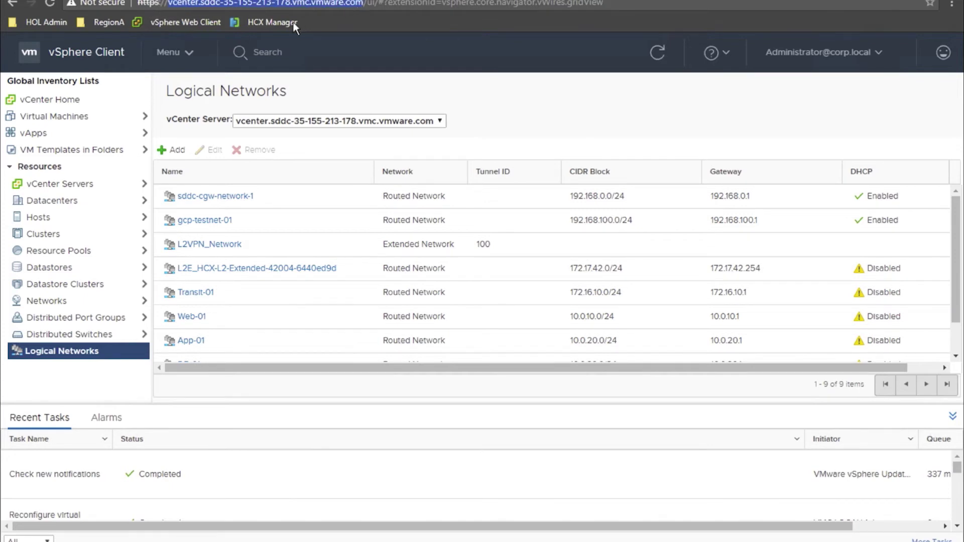
left_click(190, 58)
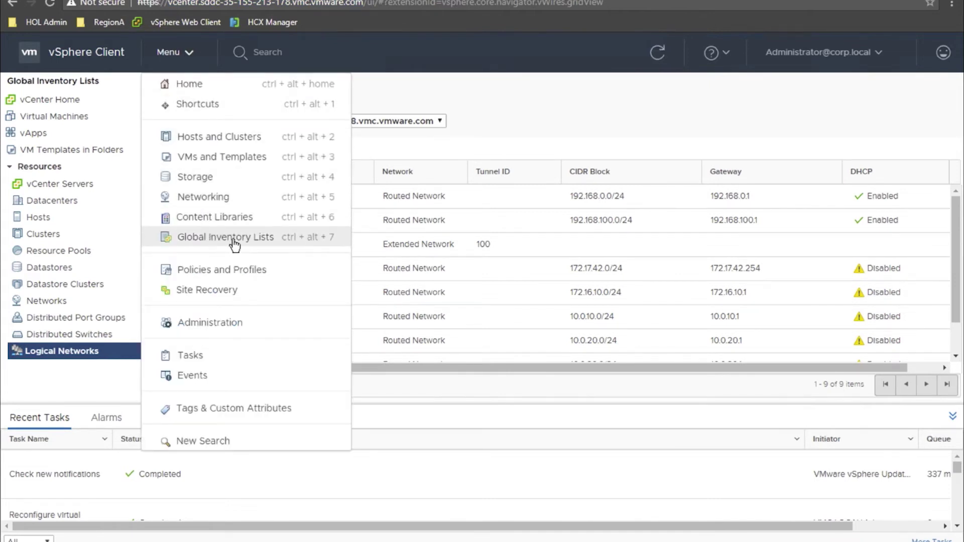
left_click(101, 368)
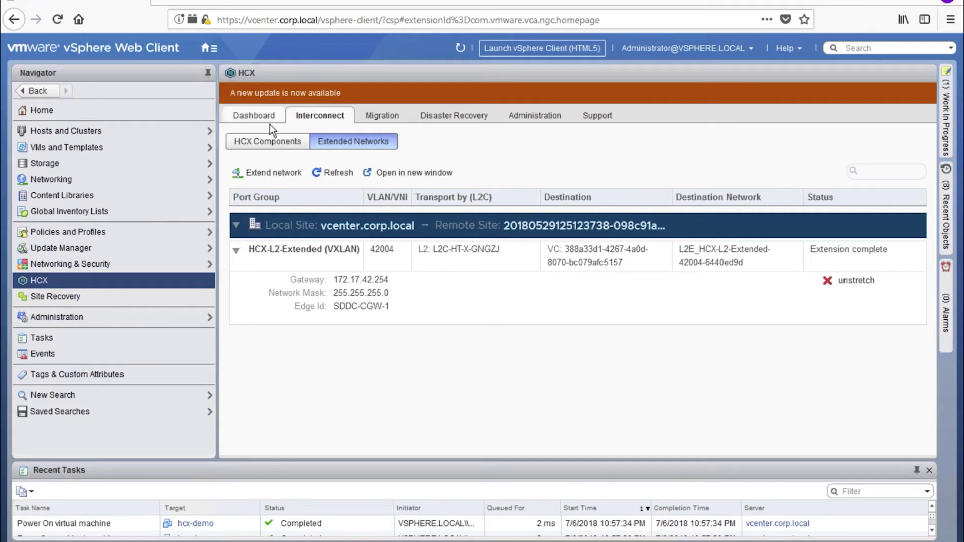
Return to the HCX Components list and highlight the Network Extension Service heading
left_click(268, 142)
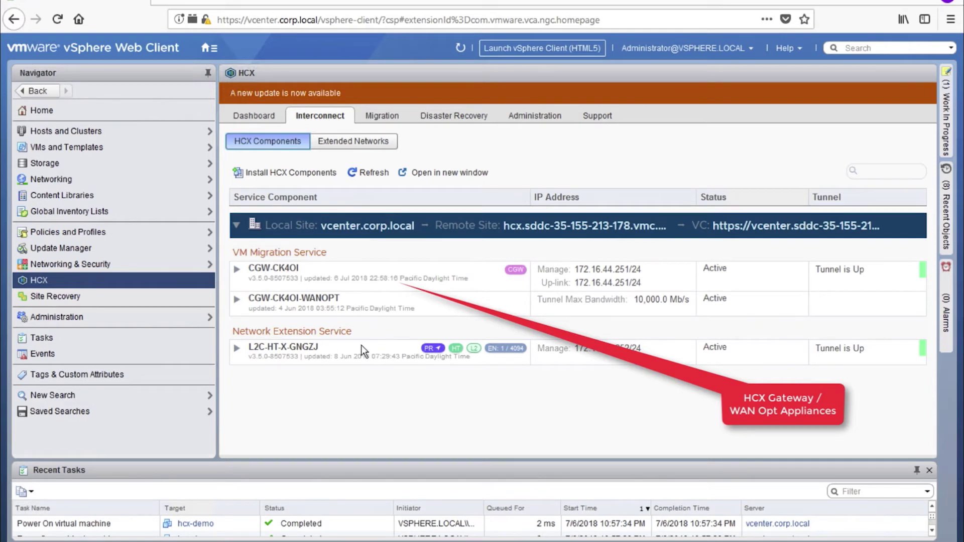
left_click_drag(353, 333, 231, 330)
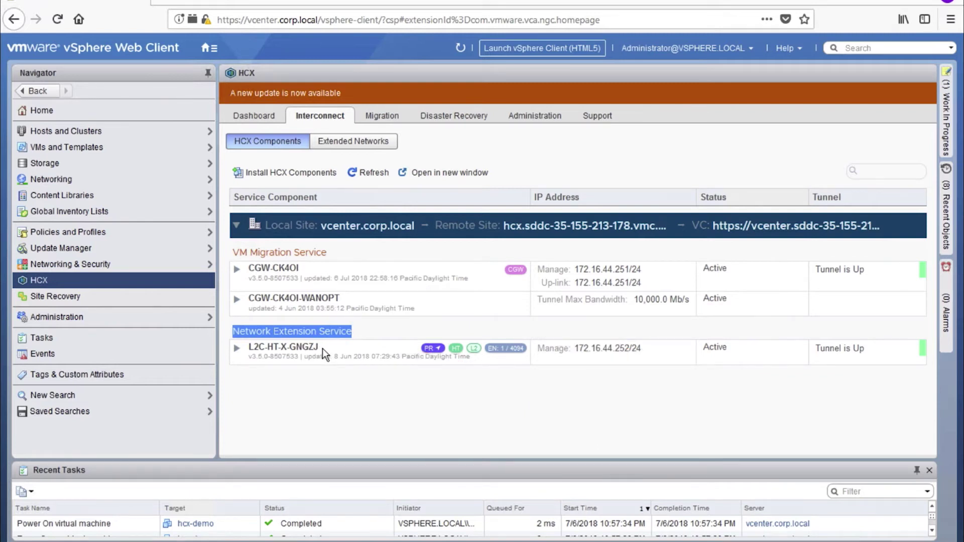
Visit Hosts and Clusters, then return to HCX's System Updates page via the Home menu
left_click(116, 131)
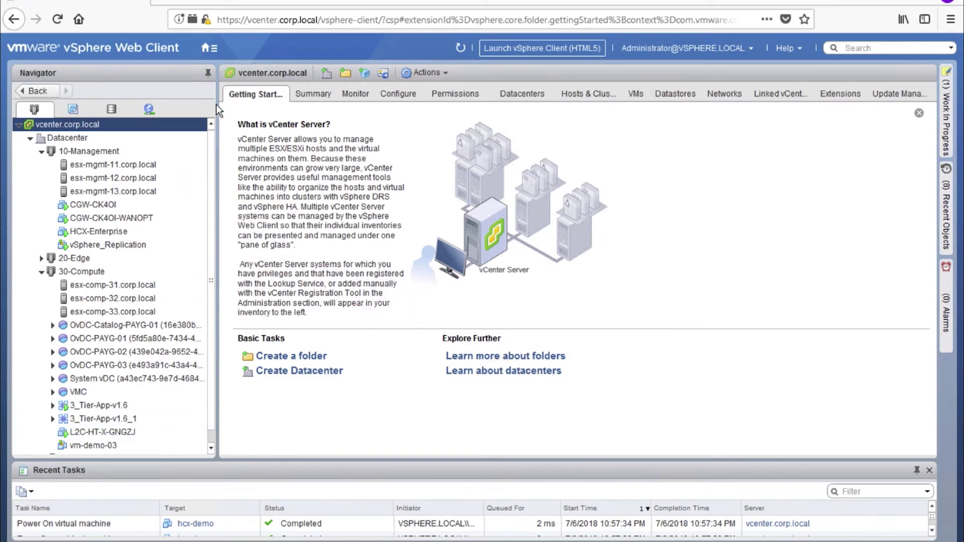
left_click(211, 48)
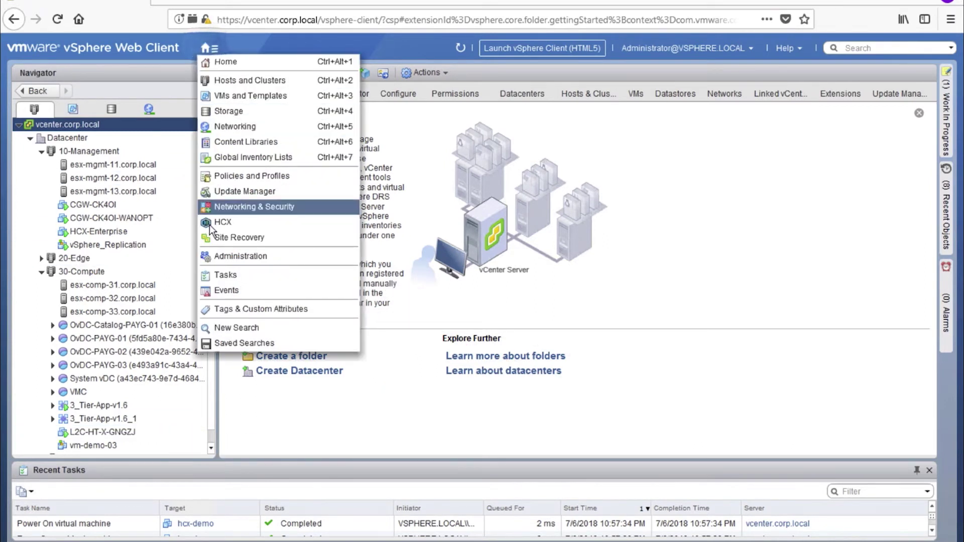
left_click(231, 224)
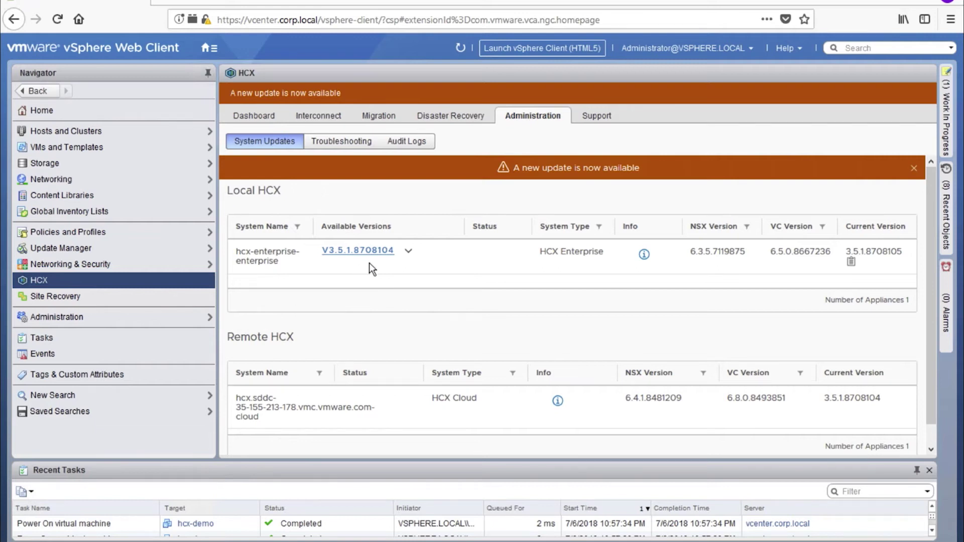
left_click(408, 251)
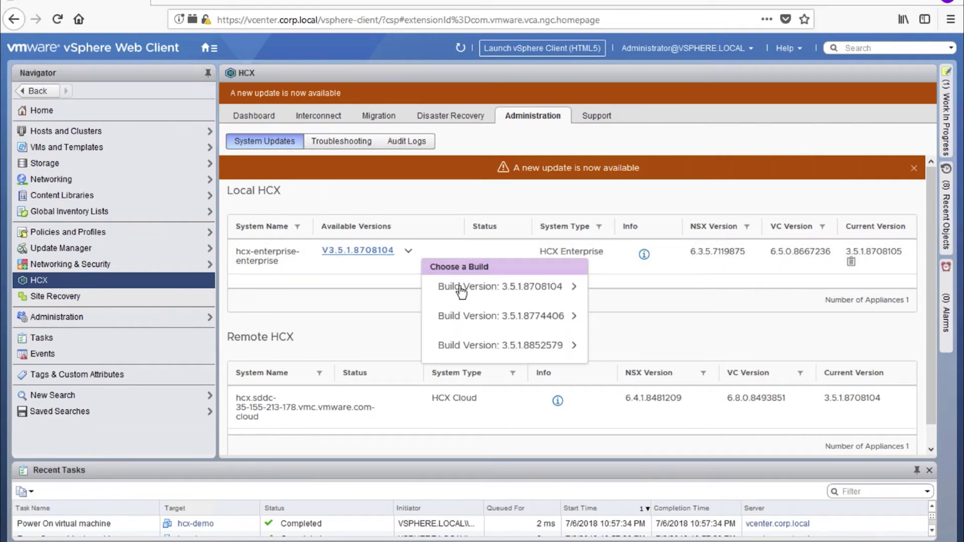
left_click(574, 345)
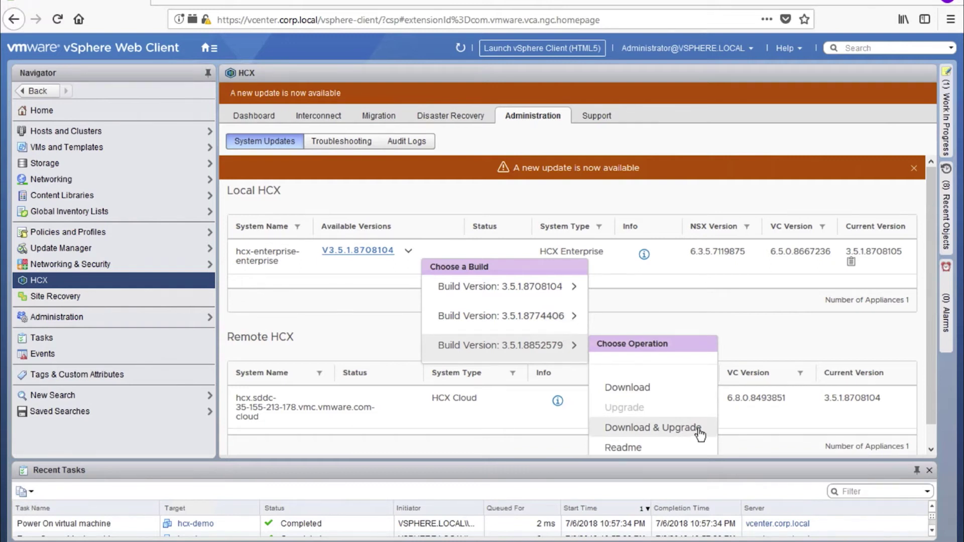
left_click(374, 332)
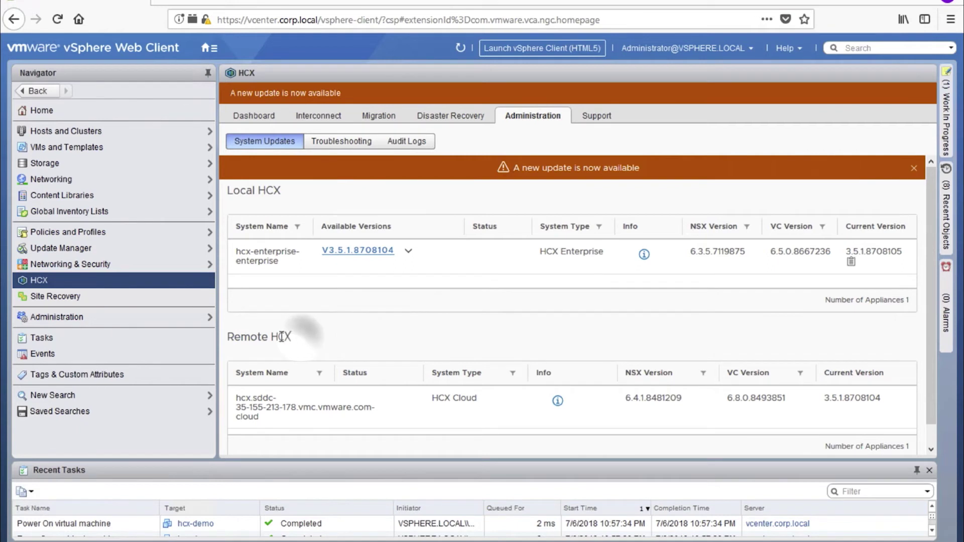
left_click_drag(295, 336, 226, 335)
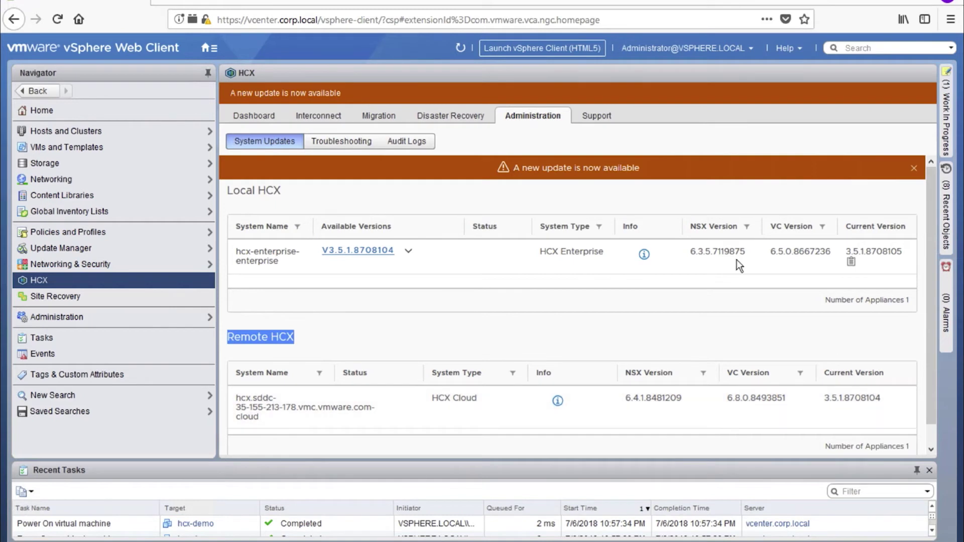
left_click(365, 119)
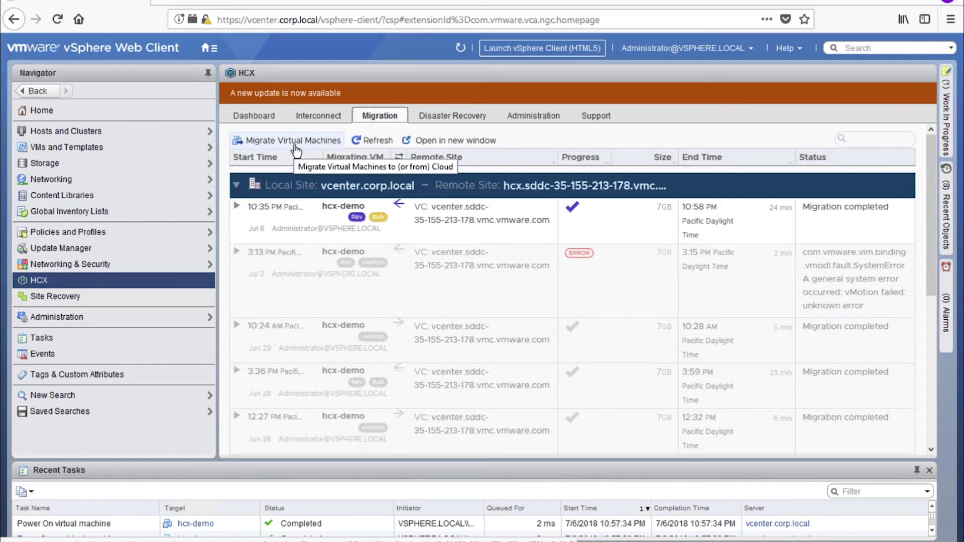
left_click(295, 144)
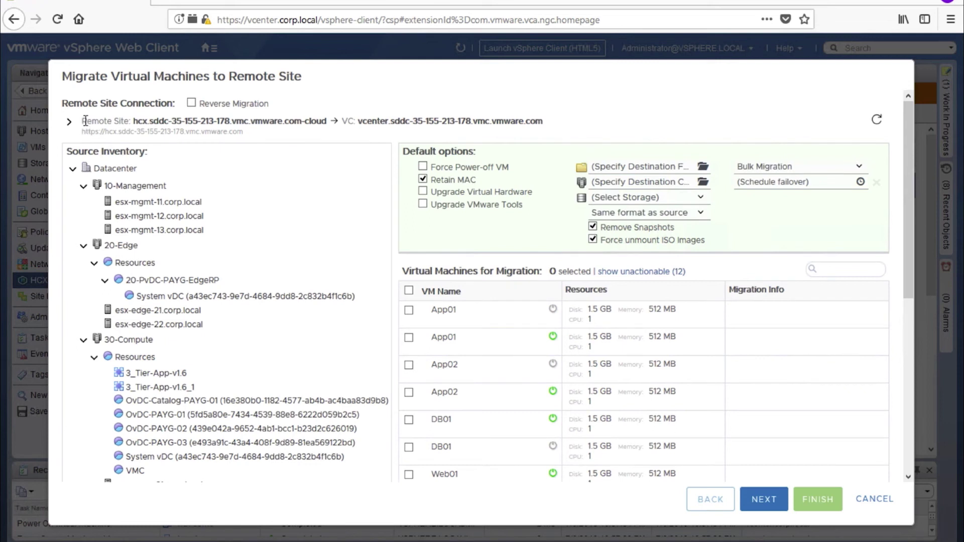
left_click_drag(83, 121, 132, 121)
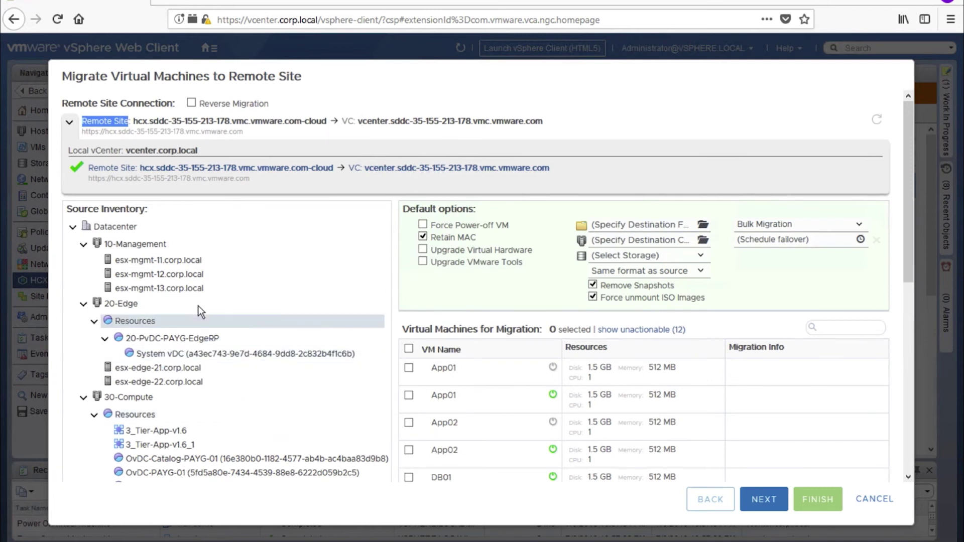
scroll(211, 359, "down", 10)
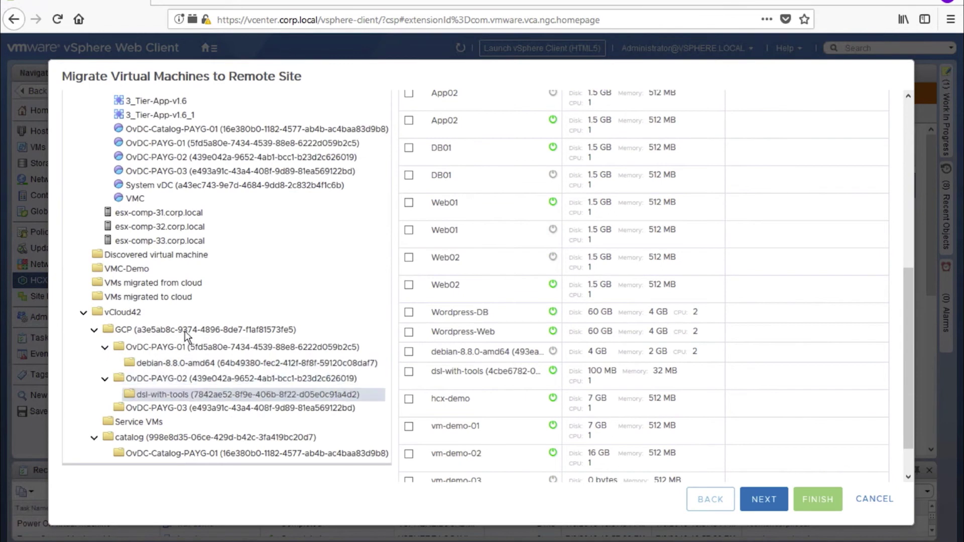
scroll(180, 218, "up", 10)
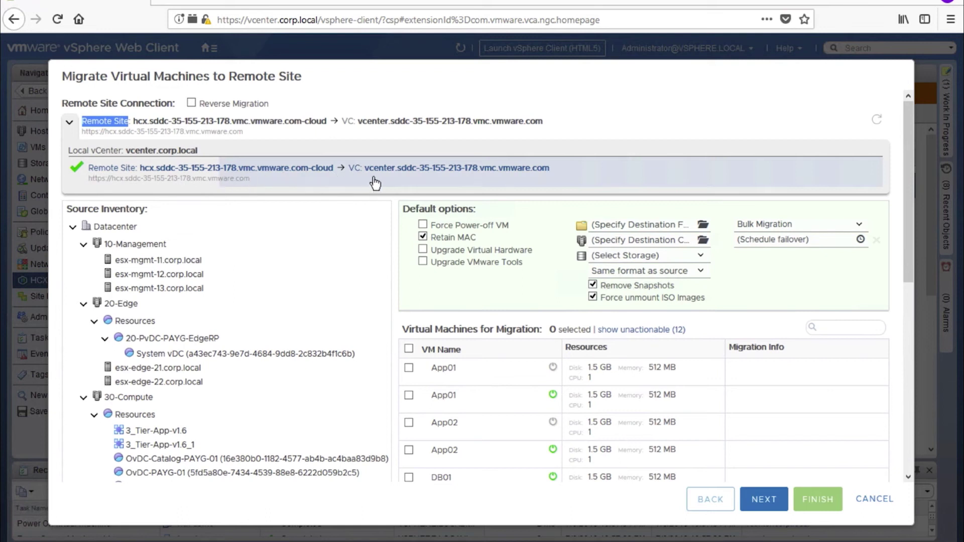
left_click_drag(271, 104, 199, 106)
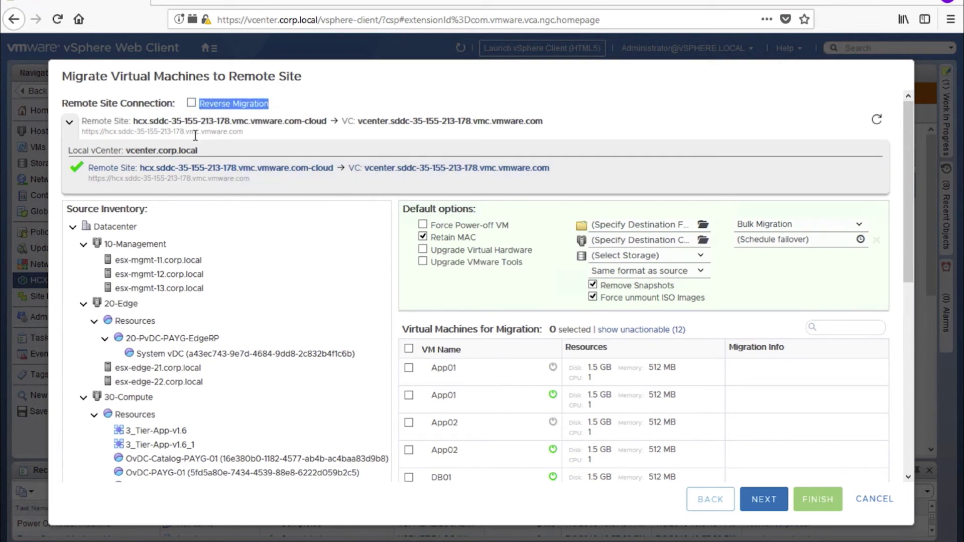
left_click(191, 102)
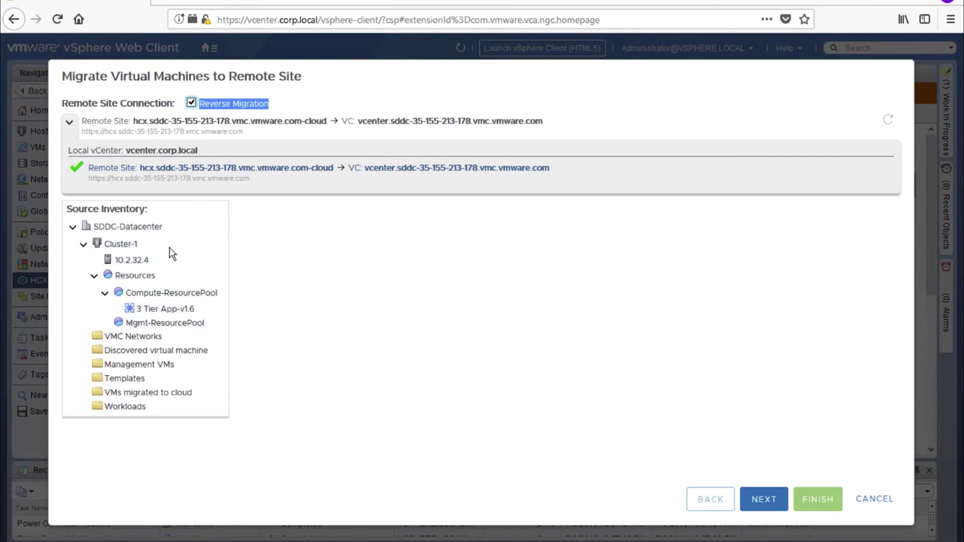
left_click(190, 292)
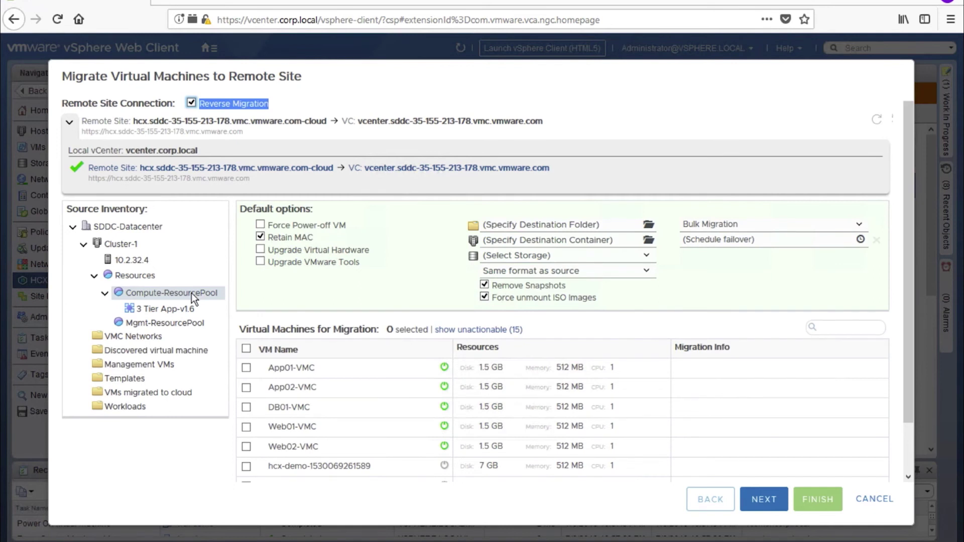
left_click(191, 103)
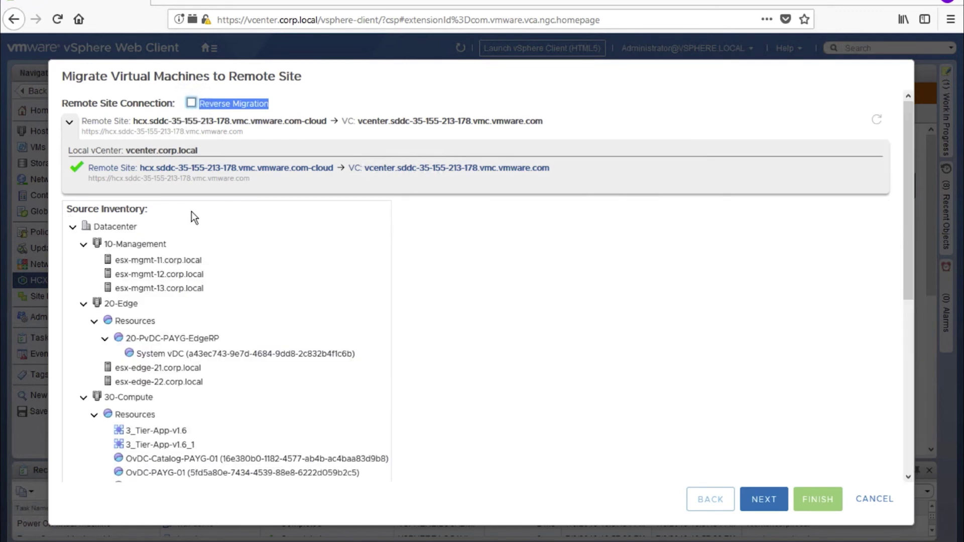
List the on-prem VMs in the VMC resource pool and select hcx-demo
left_click(178, 309)
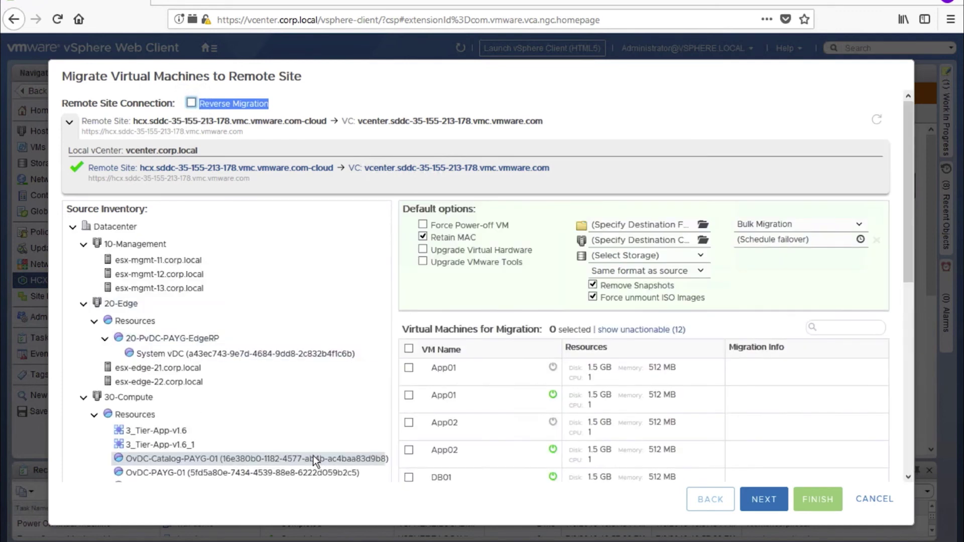
scroll(269, 444, "down", 2)
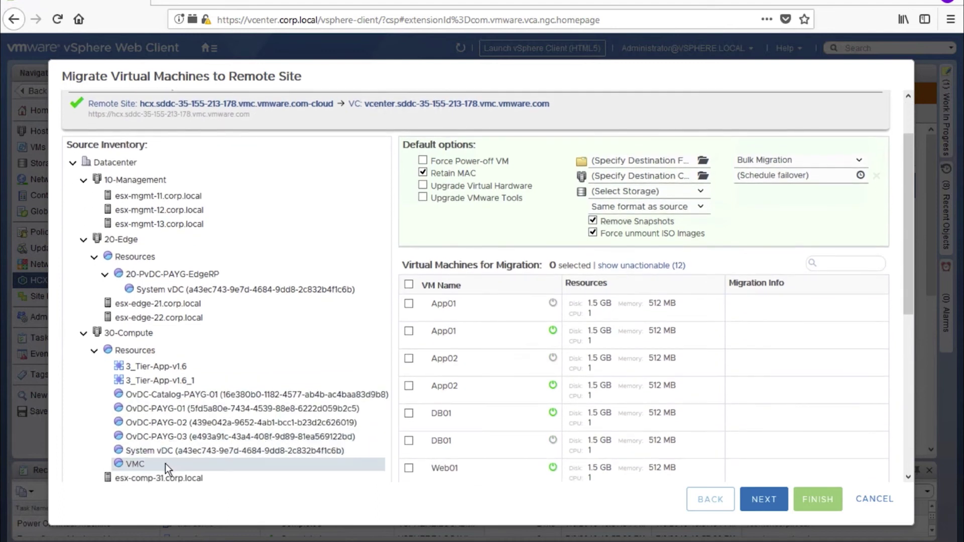
left_click(164, 463)
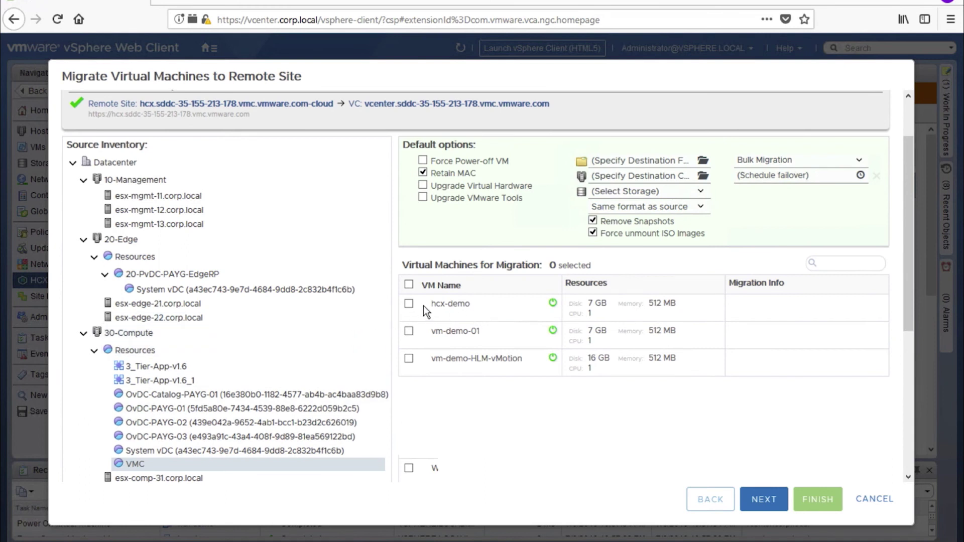
left_click(409, 304)
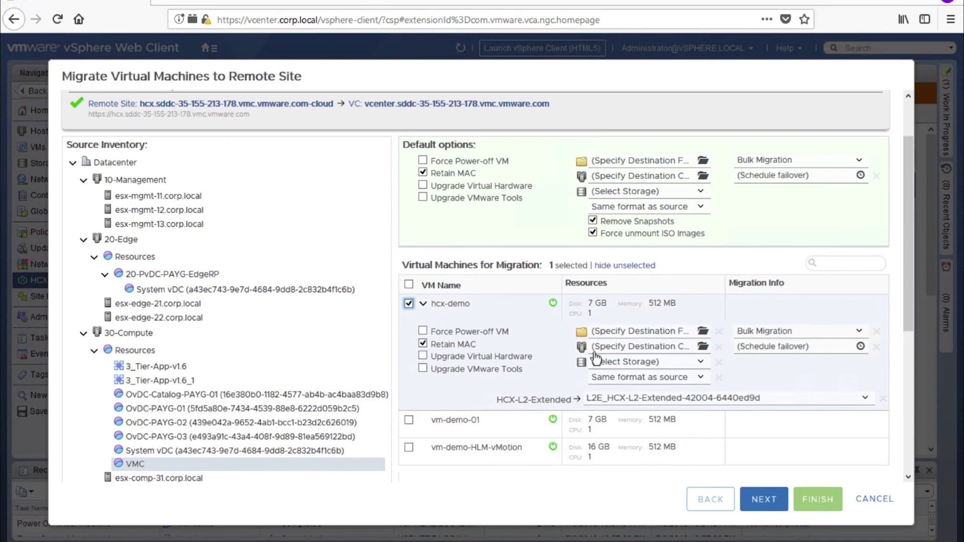
Set hcx-demo's destination folder to Workloads and container to Compute-ResourcePool
left_click(678, 333)
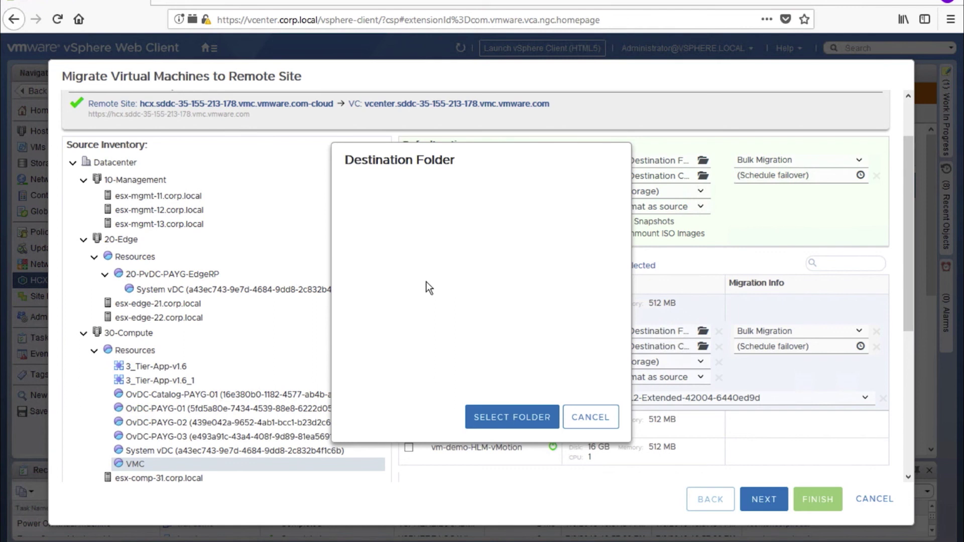
left_click(420, 282)
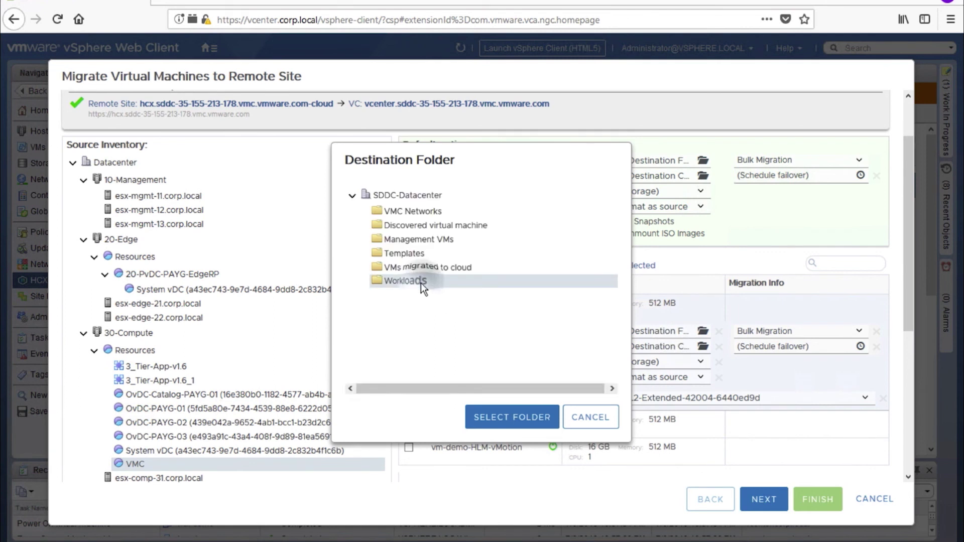
left_click(540, 423)
left_click(656, 346)
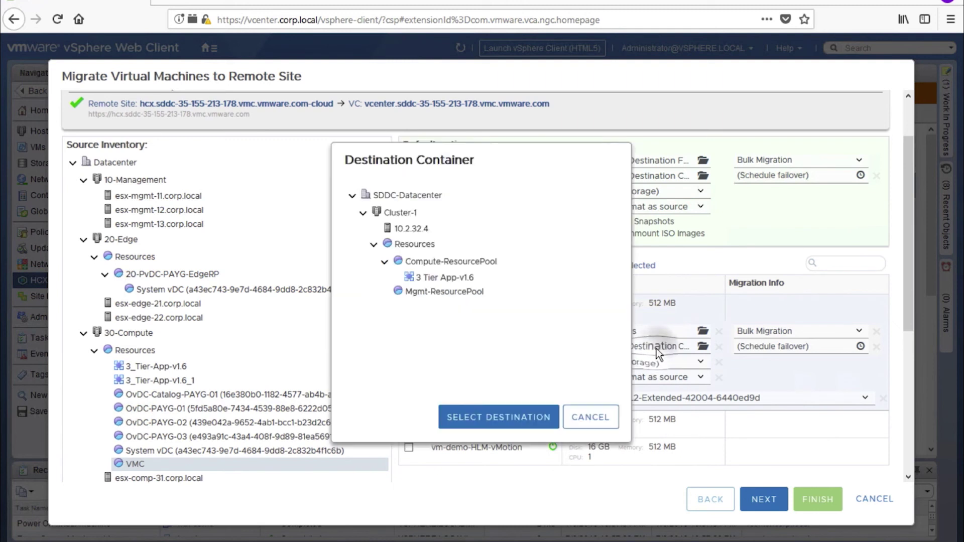
left_click(485, 262)
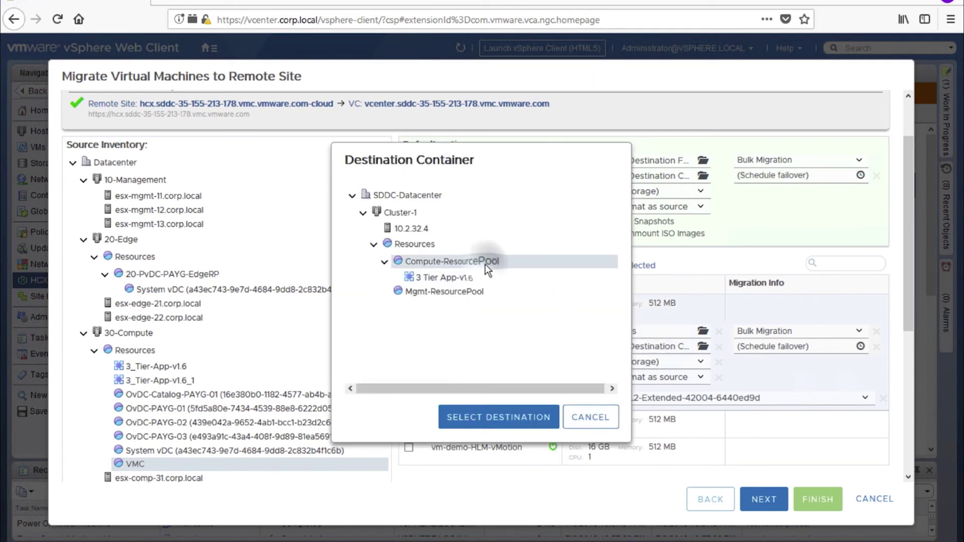
left_click(518, 417)
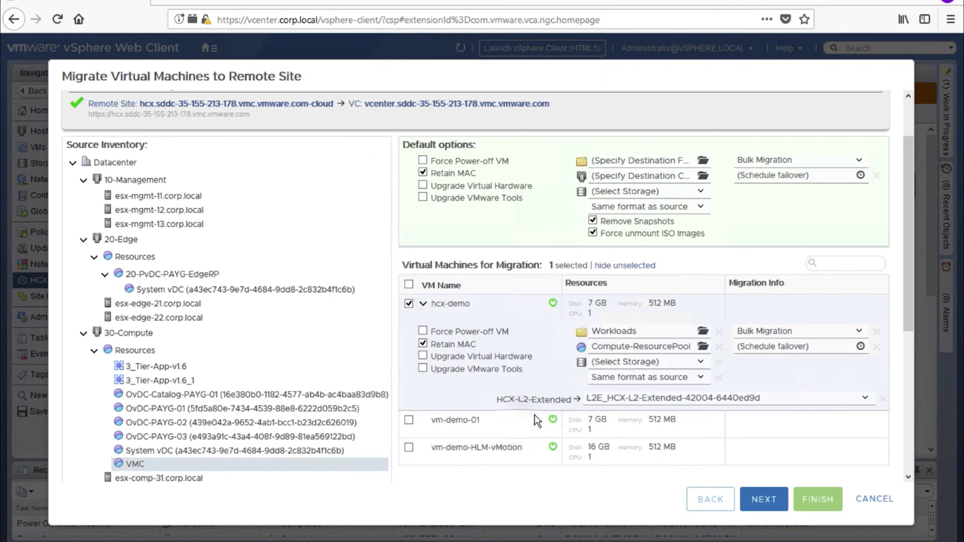
Set hcx-demo's storage to WorkloadDatastore and migration type to vMotion
left_click(658, 362)
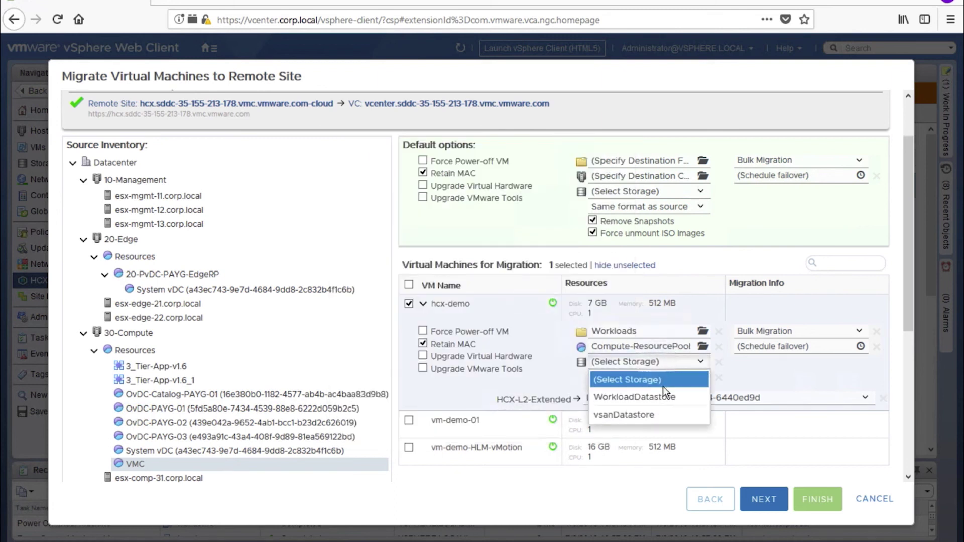
left_click(688, 399)
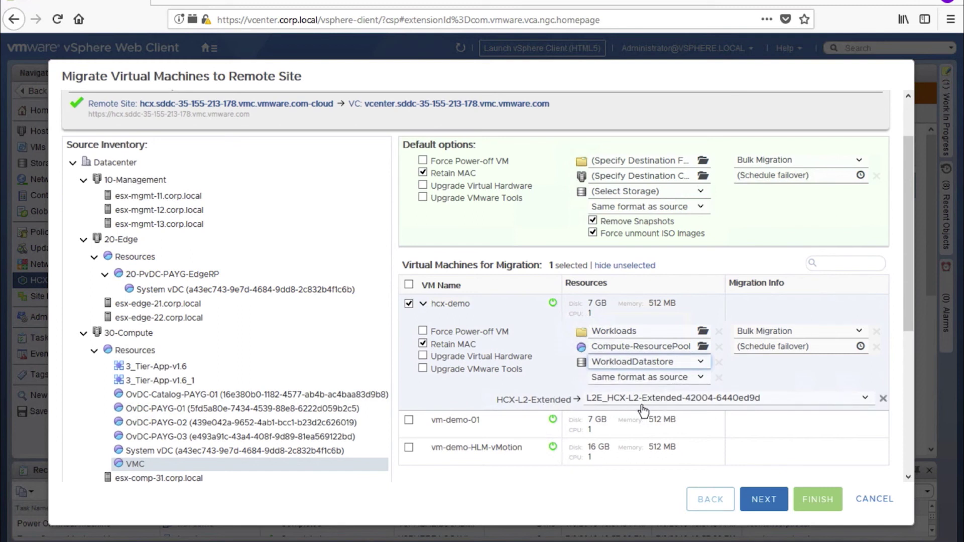
left_click(859, 331)
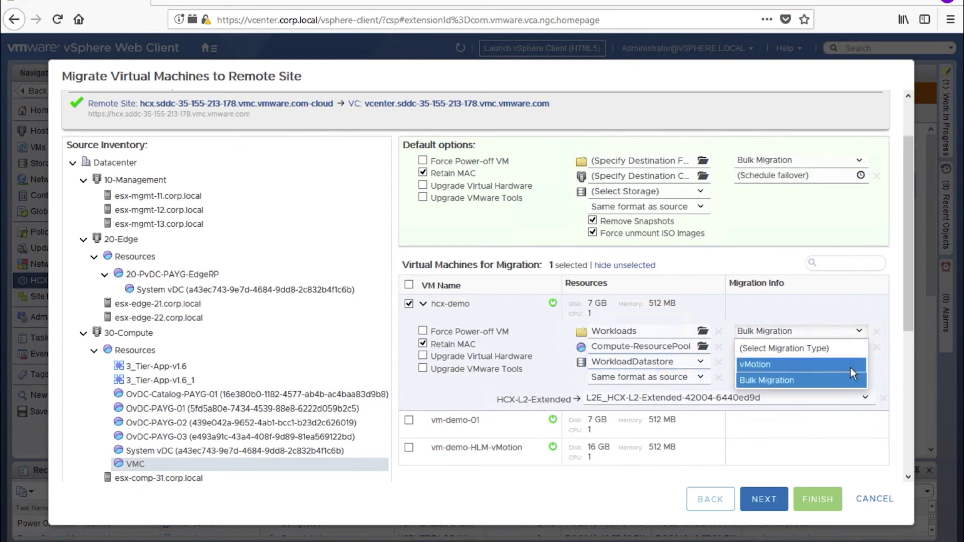
left_click(851, 368)
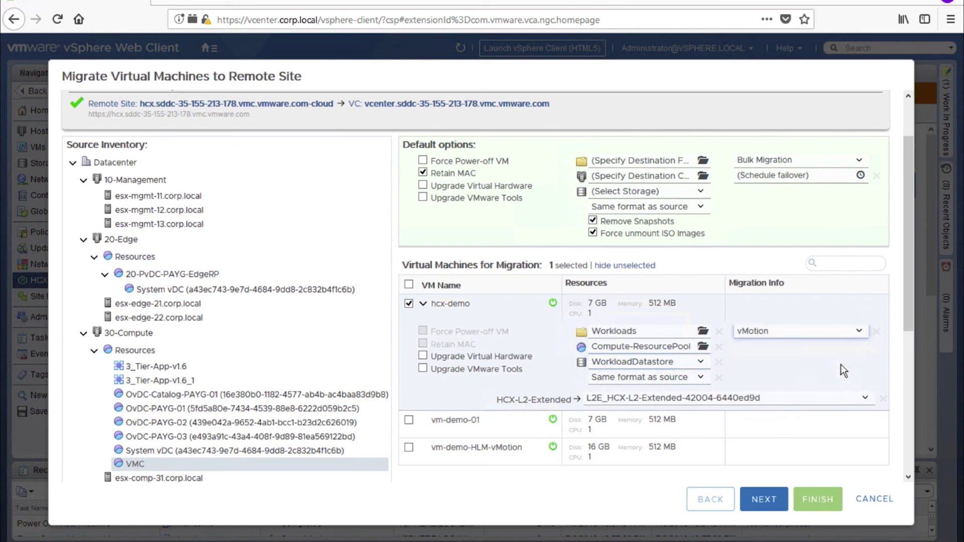
Validate the hcx-demo vMotion request, review its network mapping, and submit it
left_click(778, 504)
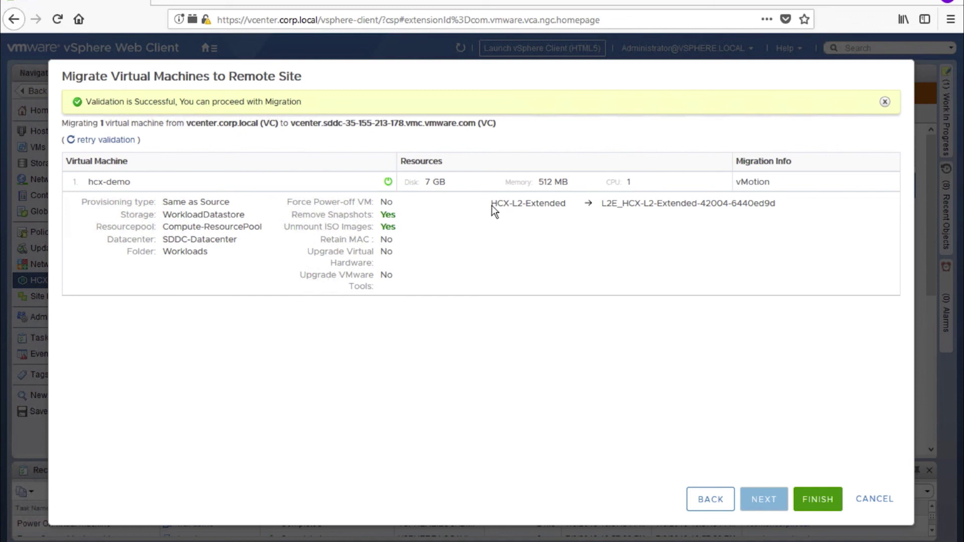
left_click_drag(492, 204, 786, 211)
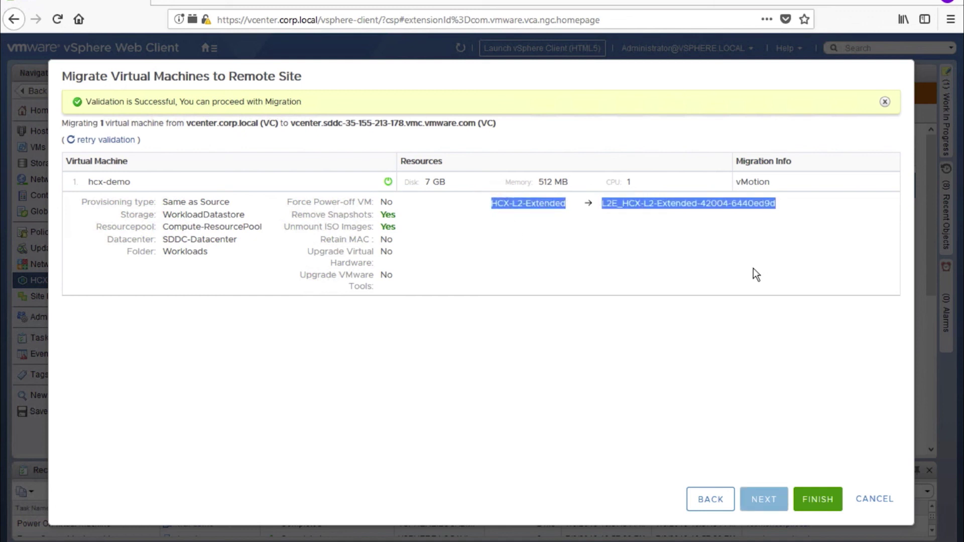
left_click(693, 336)
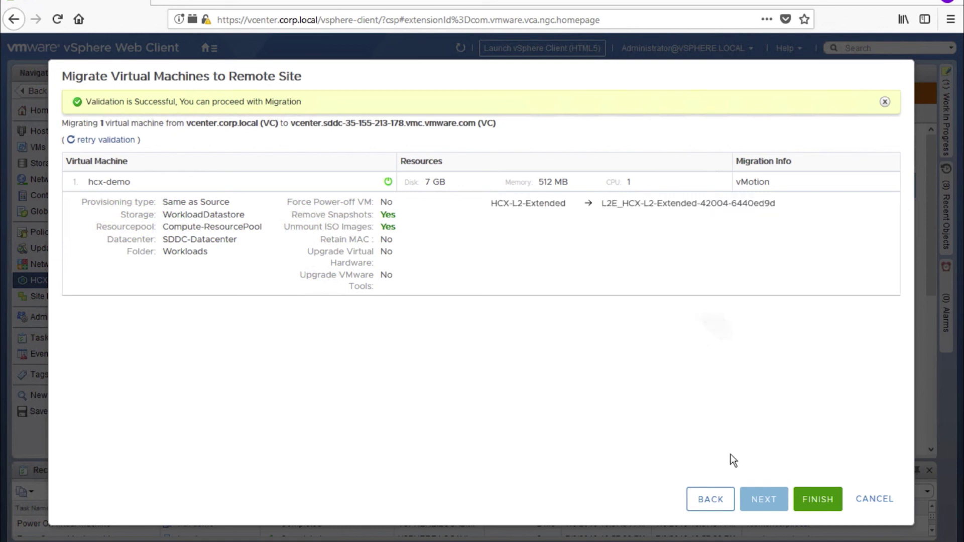
left_click(818, 504)
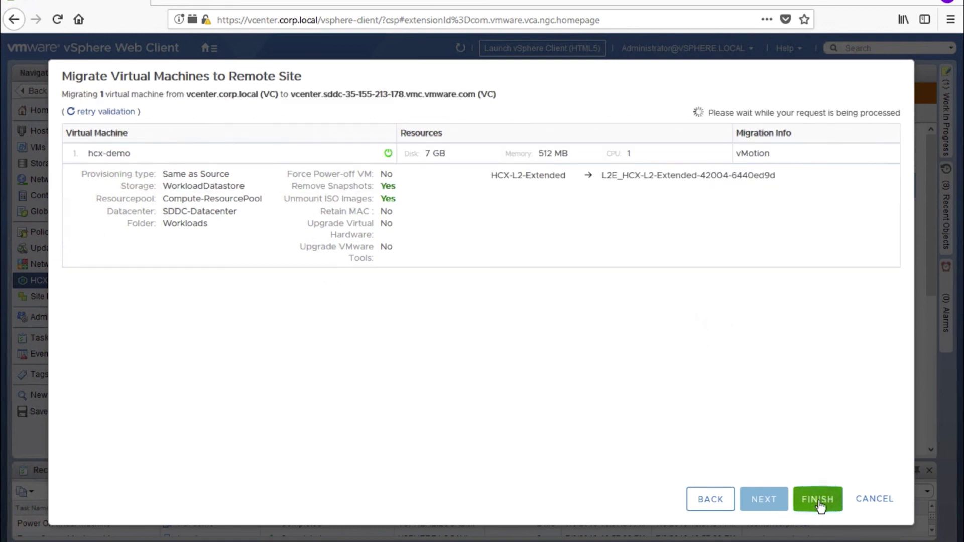